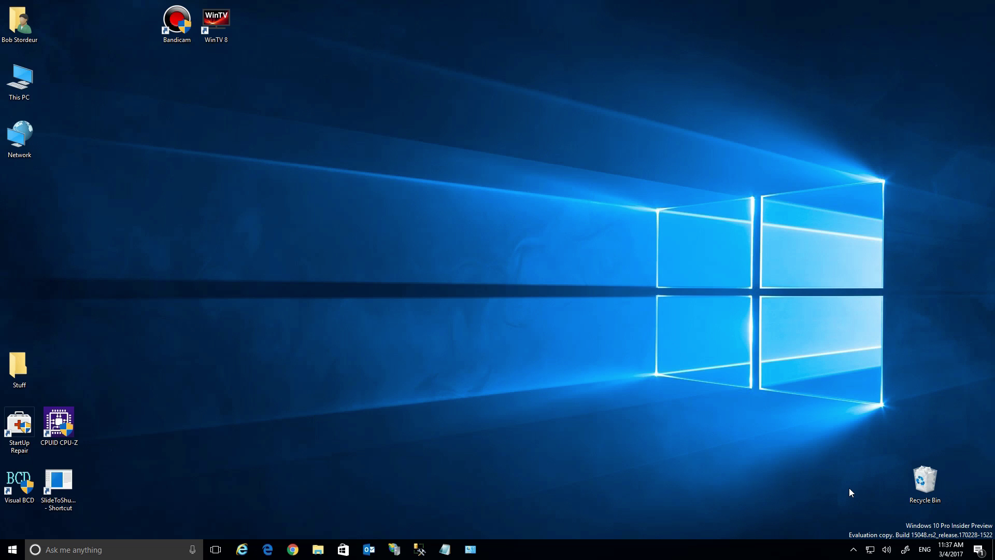
Step: Open Windows Defender Security Center through the Open option on its hidden tray icon
left_click(853, 550)
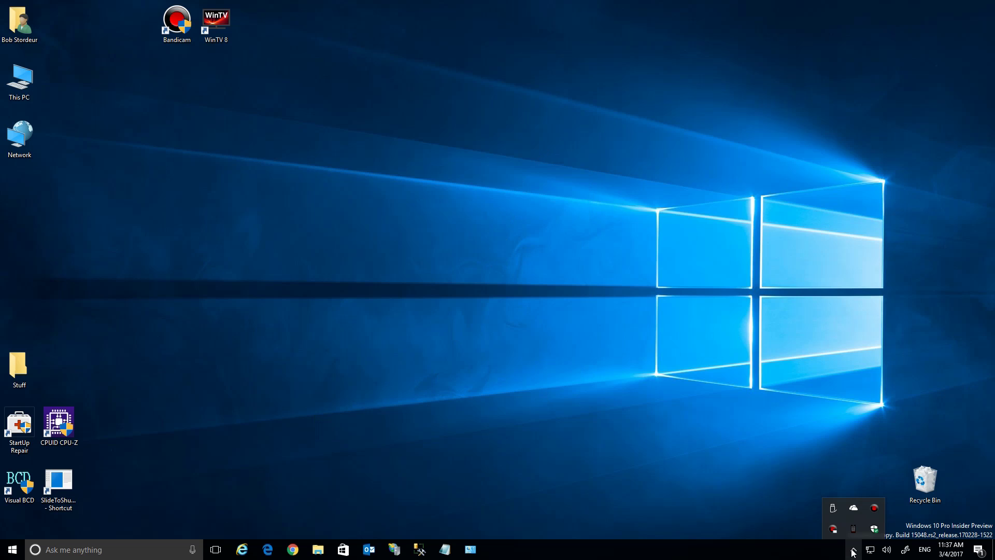
right_click(876, 529)
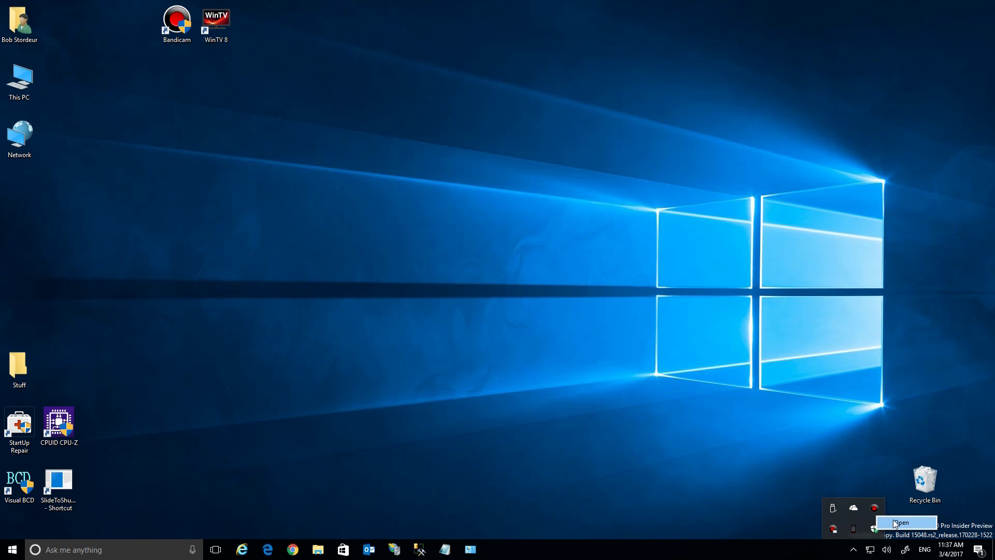
left_click(895, 523)
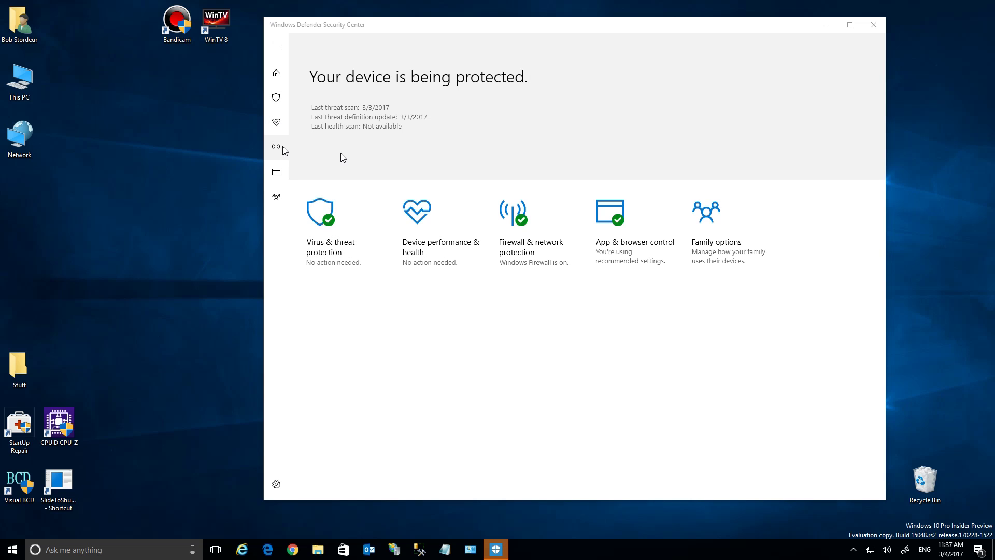
Step: Go to Virus & threat protection and open the Advanced scans options page
left_click(328, 257)
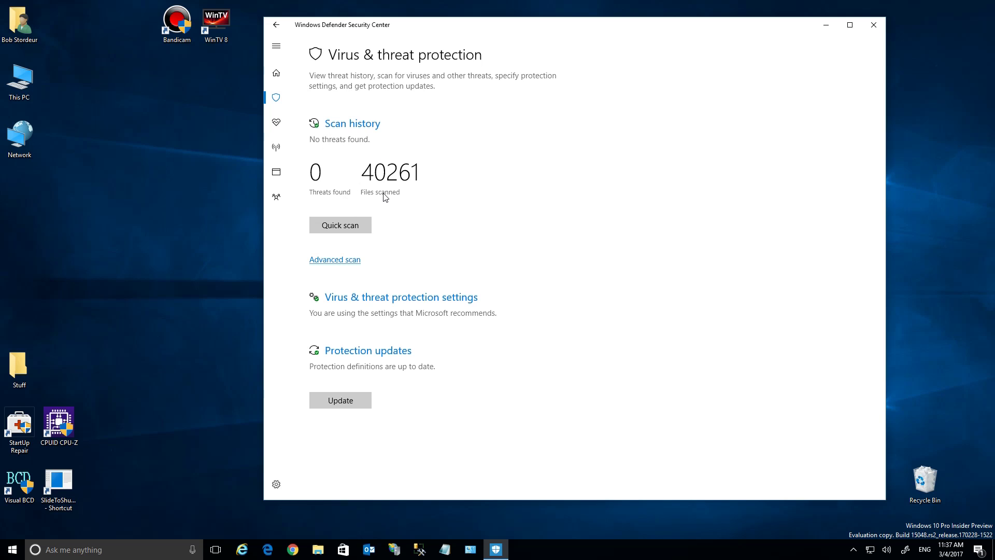
left_click(325, 259)
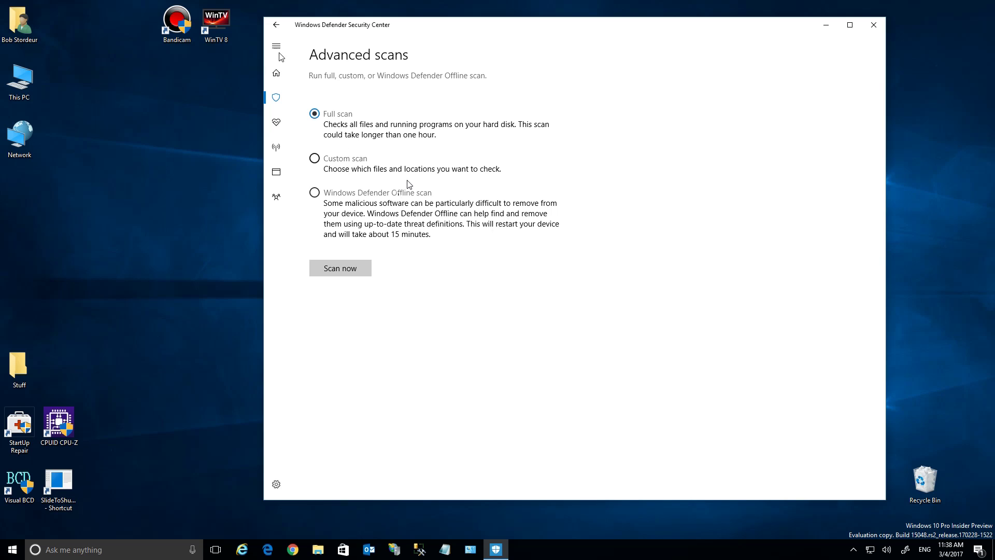
Step: Return to Virus & threat protection and review its protection settings page
left_click(273, 29)
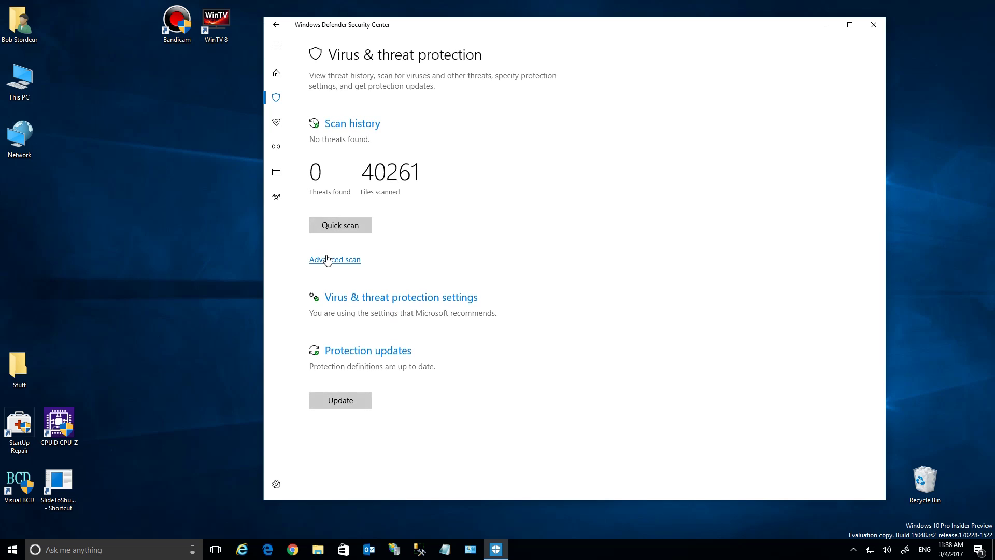
left_click(385, 298)
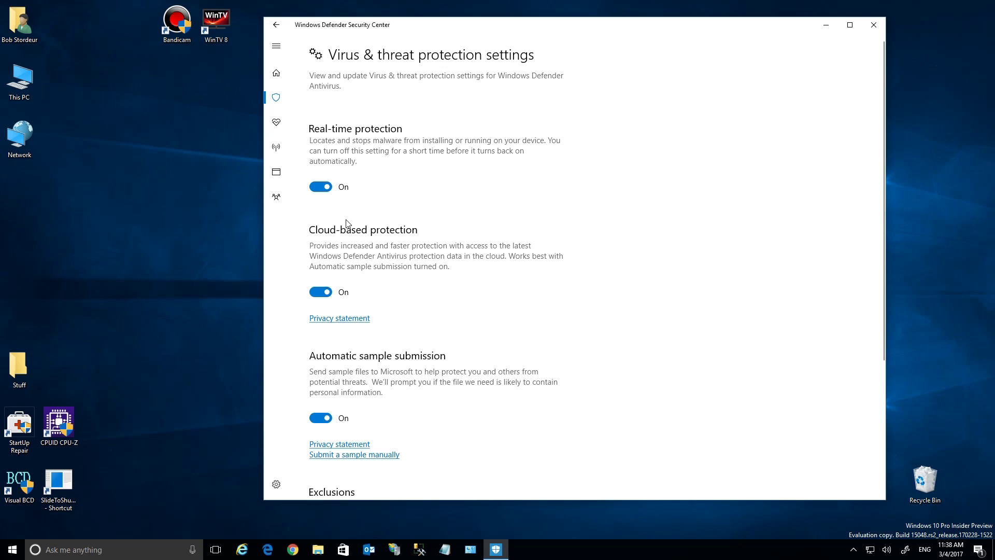
left_click(278, 29)
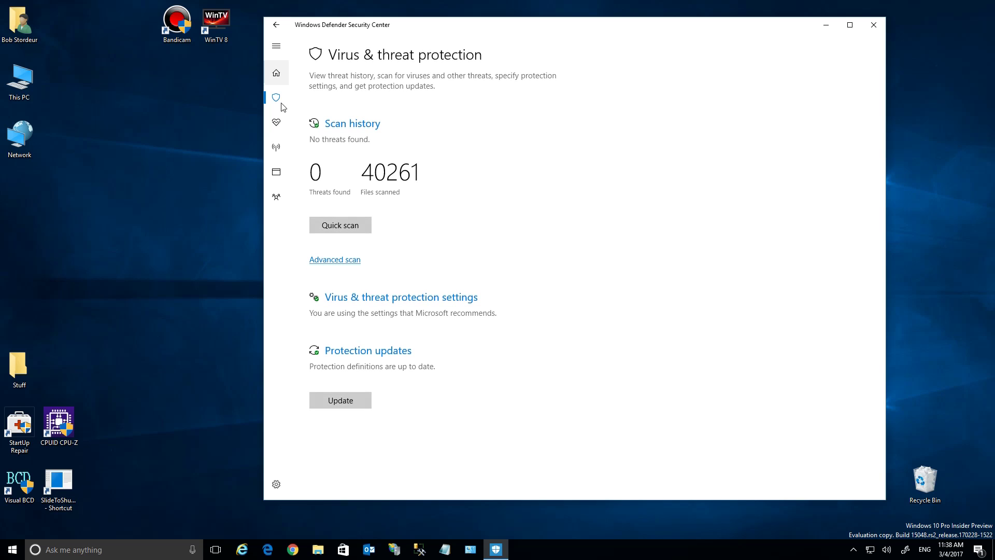
Step: Check the Protection updates page, then go back to the home overview
left_click(348, 357)
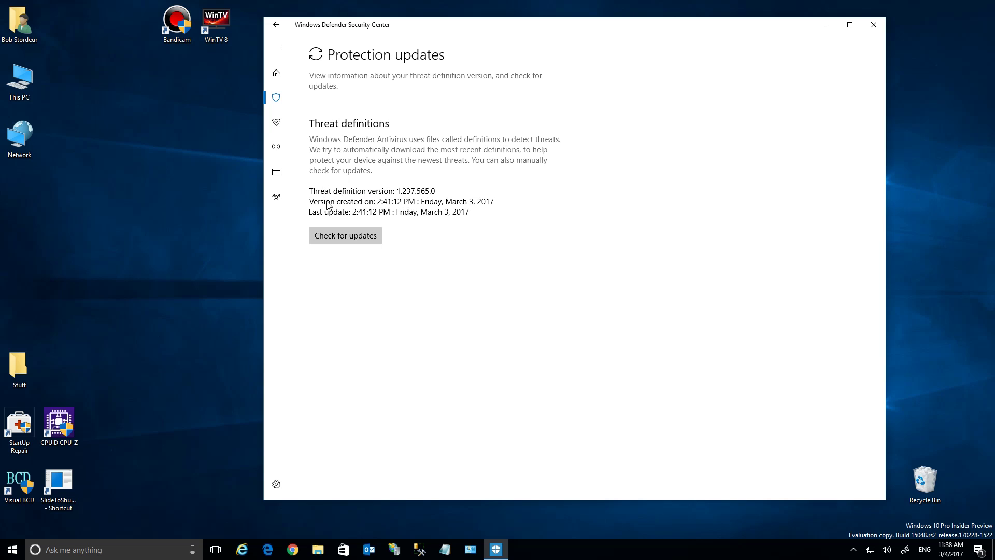
left_click(278, 26)
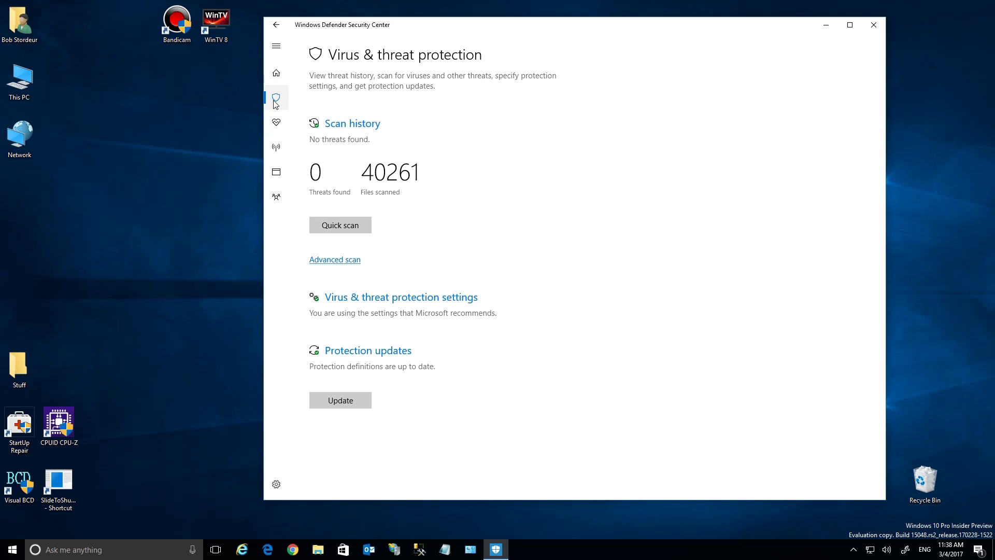
left_click(277, 25)
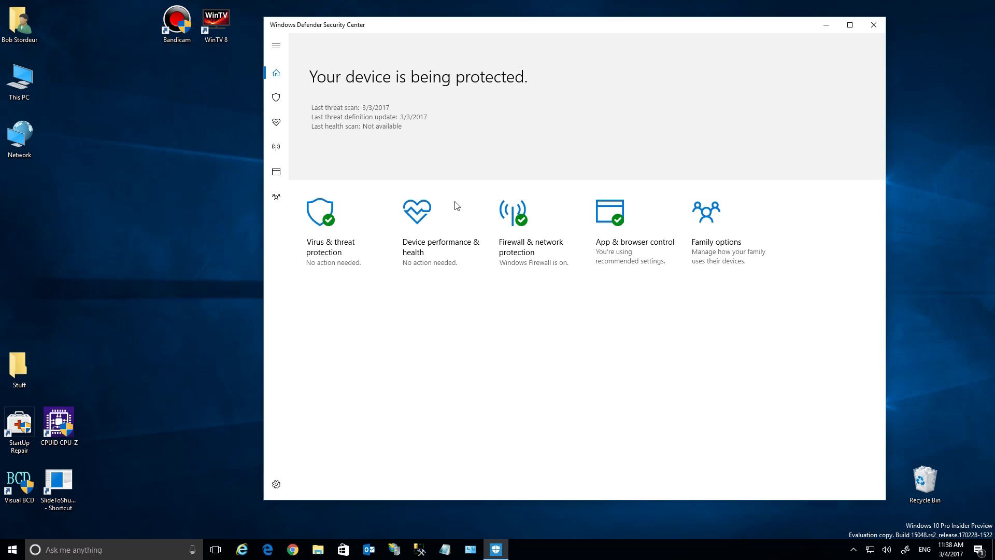
Step: Check Firewall & network protection and the allowed-apps list, then return to the home overview
left_click(521, 212)
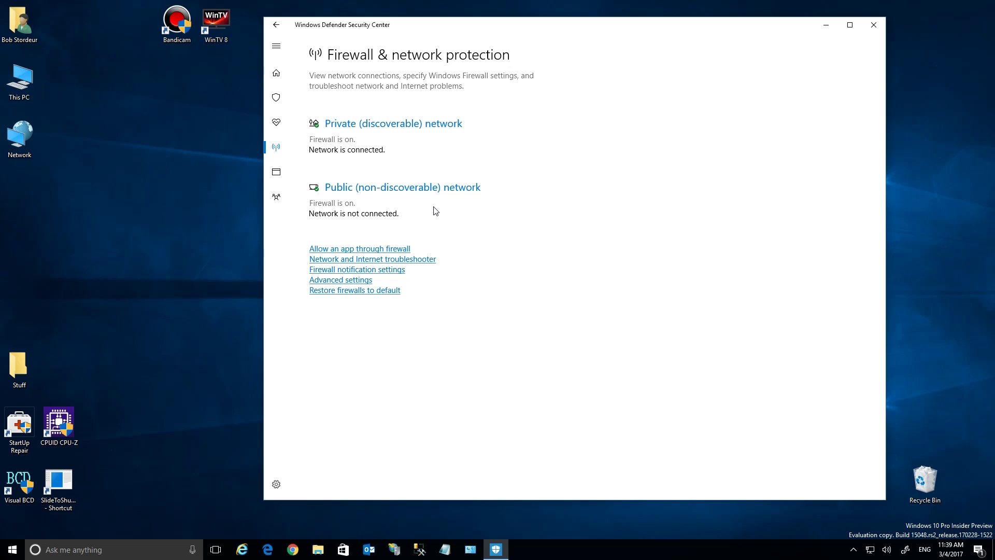
left_click(378, 253)
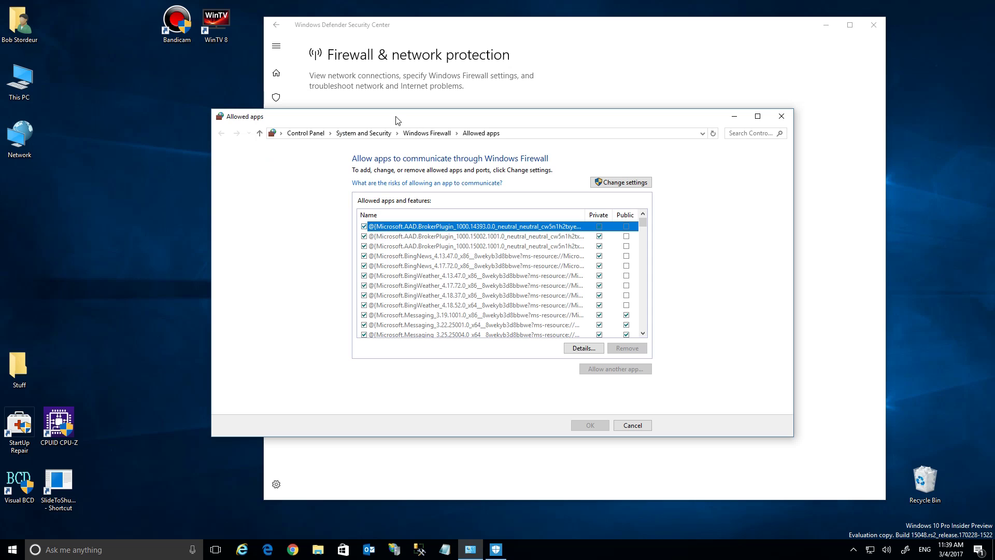
left_click(781, 116)
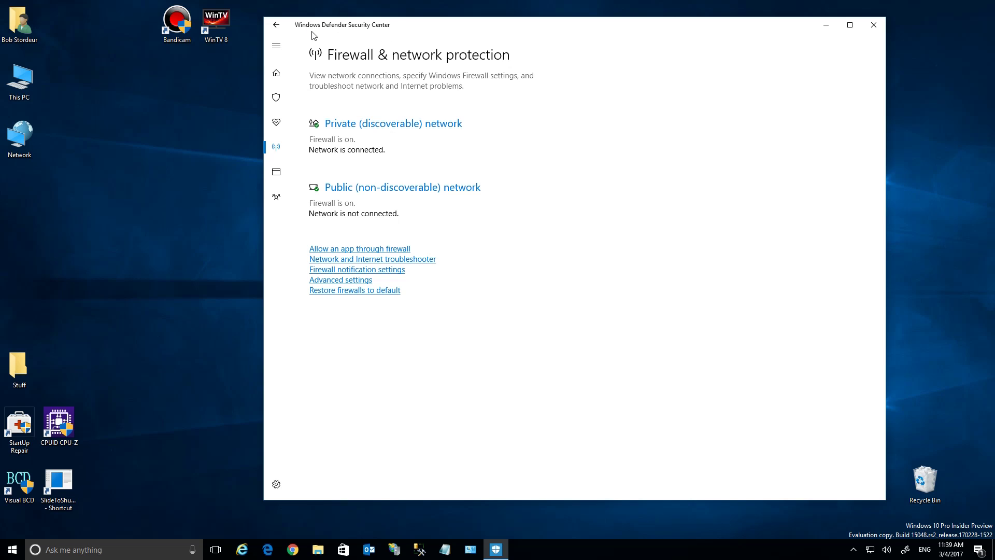
left_click(276, 24)
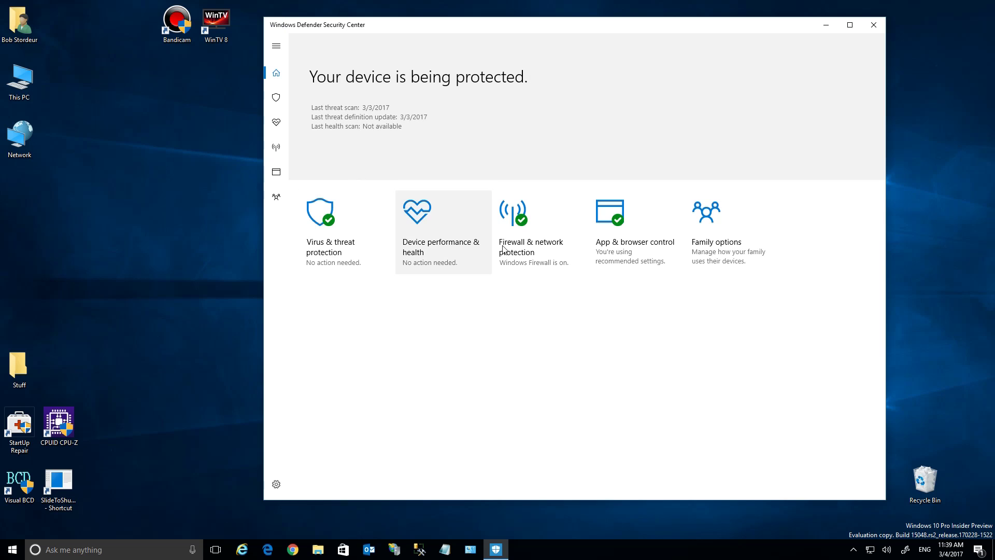
Step: Scroll through App & browser control to confirm all three SmartScreen settings are on Warn, then go home
left_click(624, 249)
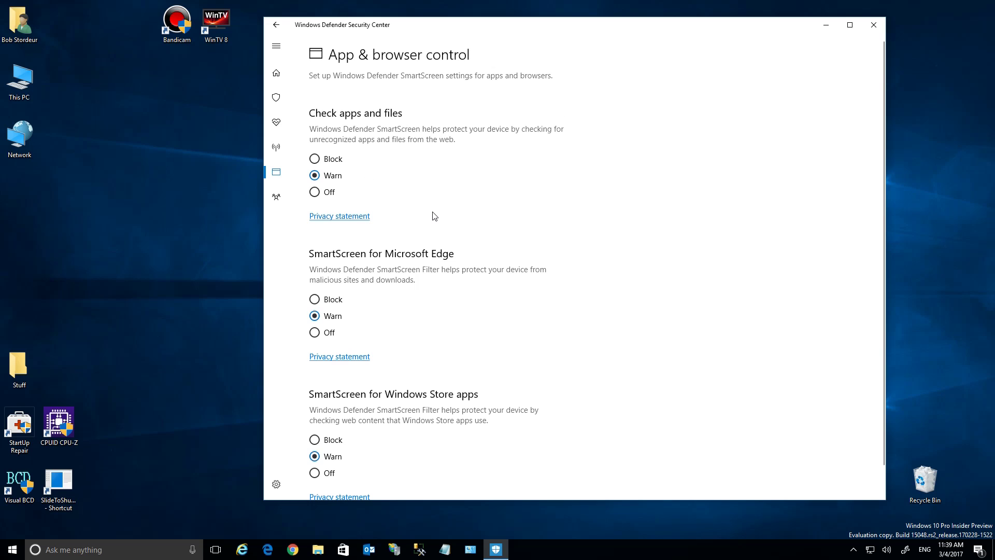
scroll(432, 217, "down", 1)
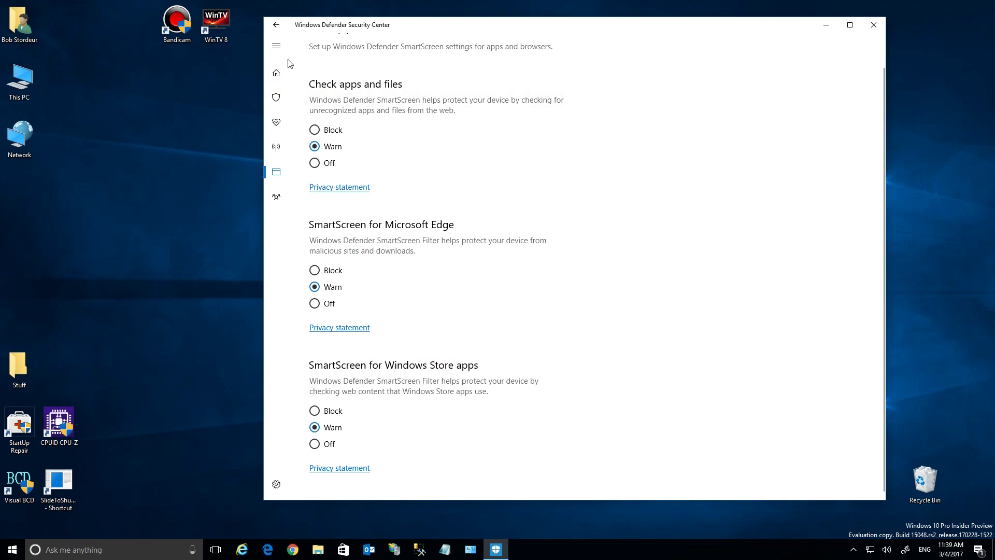
left_click(275, 26)
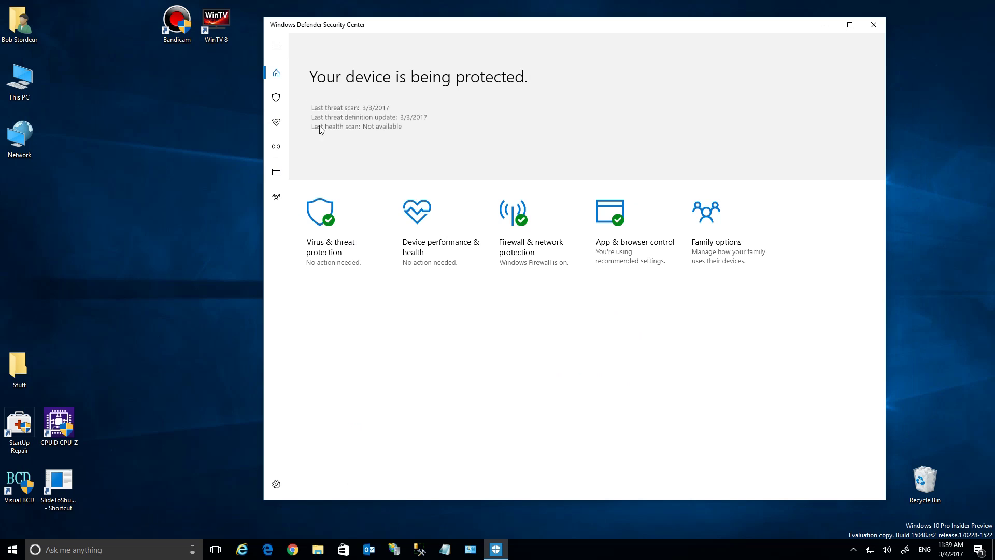
Step: Open Family options and launch View family settings in the browser
left_click(704, 216)
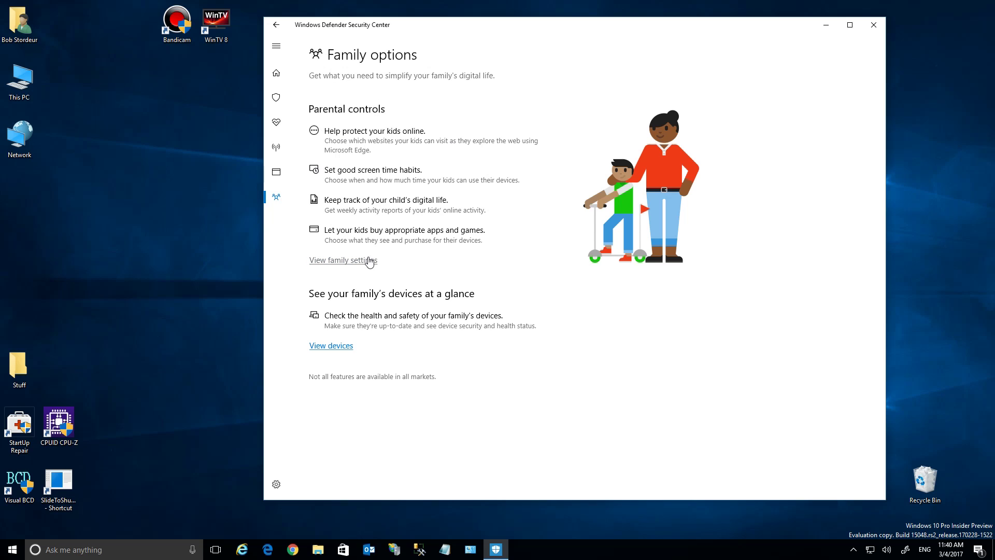
left_click(331, 261)
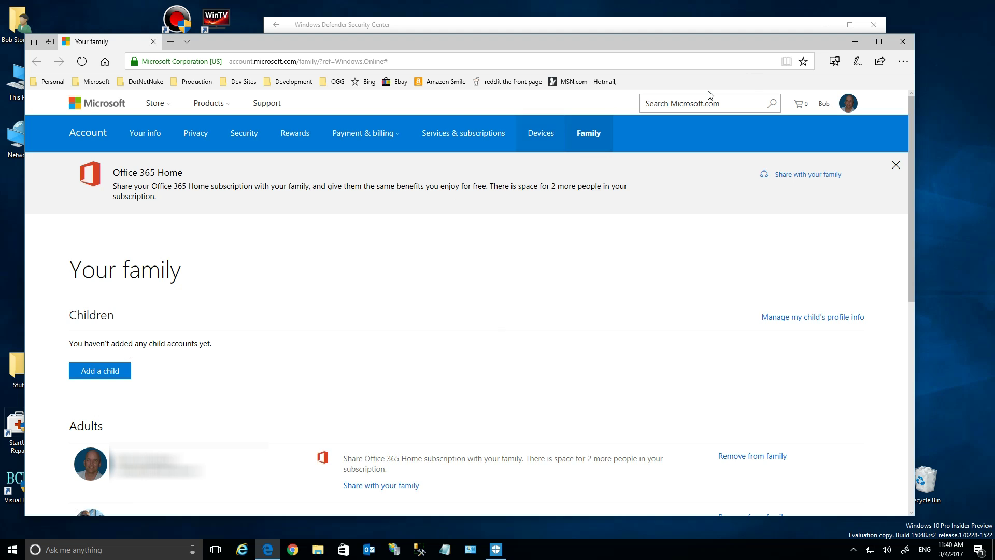
Step: Close the Edge window showing the Microsoft account Your family page
left_click(902, 45)
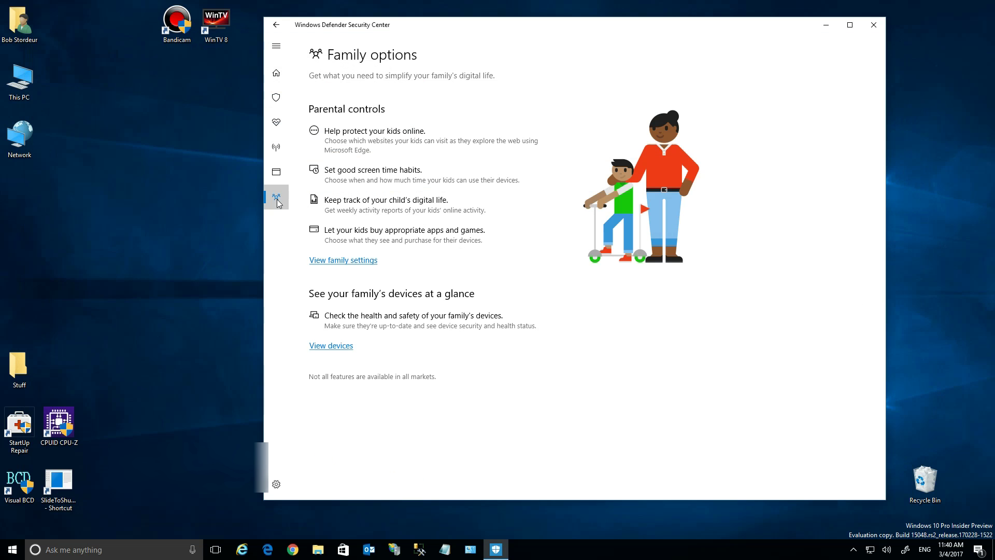
Step: Revisit the Firewall page, expand the menu's page names, and go back to Virus & threat protection
left_click(277, 147)
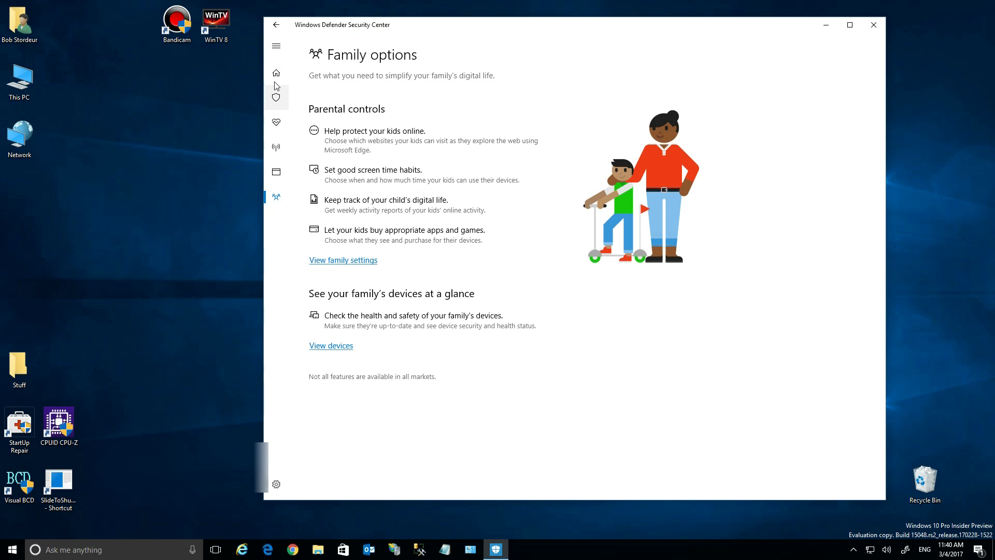
left_click(278, 47)
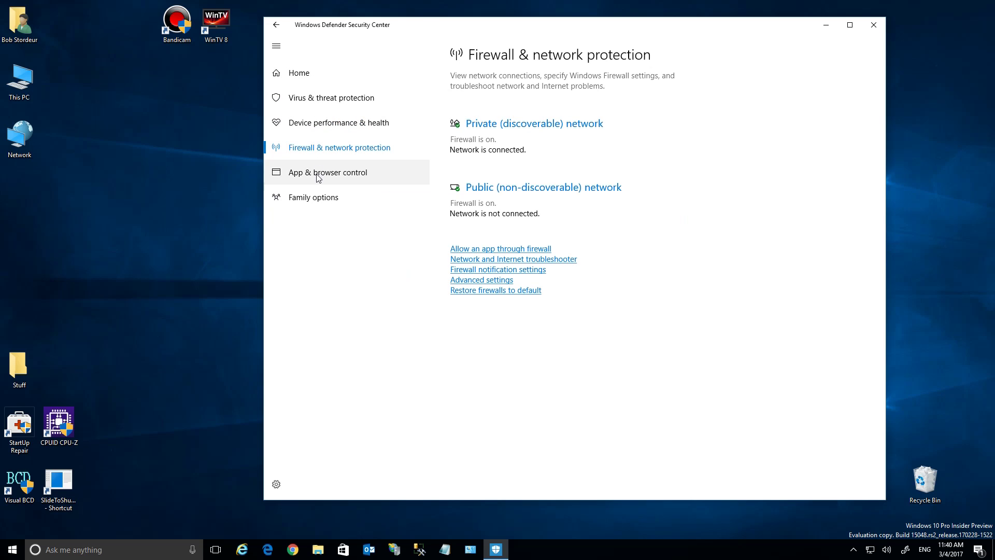
left_click(276, 24)
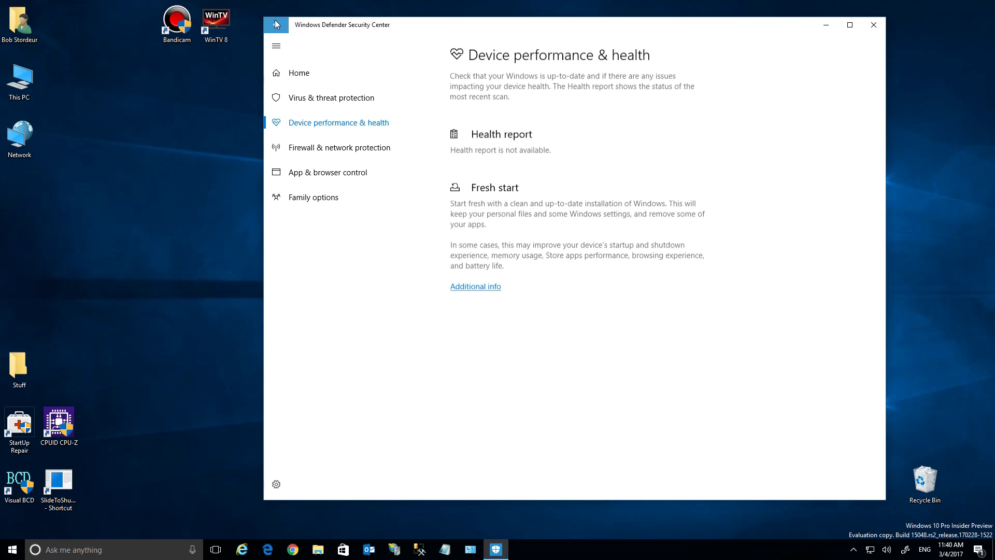
left_click(276, 24)
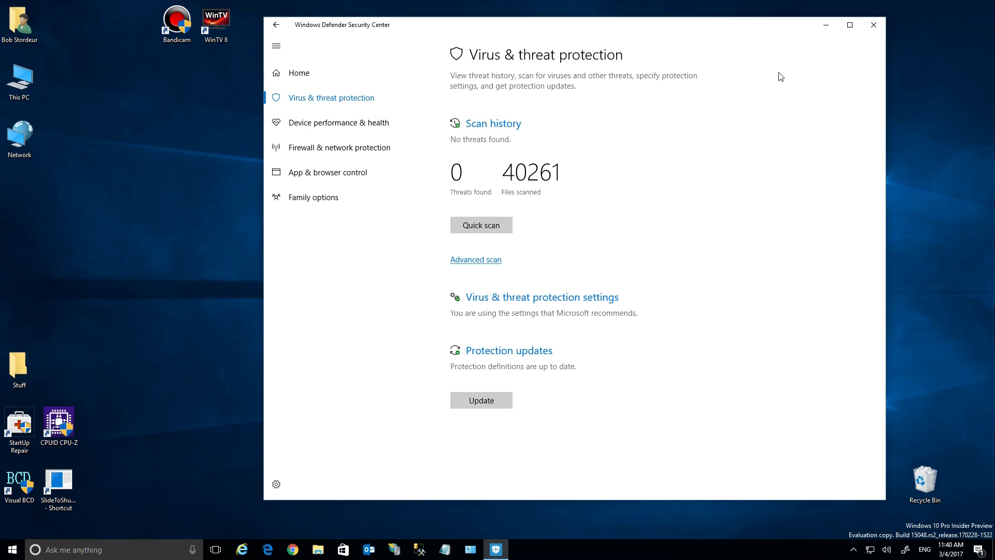
Step: Close Windows Defender Security Center and relaunch it from the tray icon's Open option
left_click(852, 549)
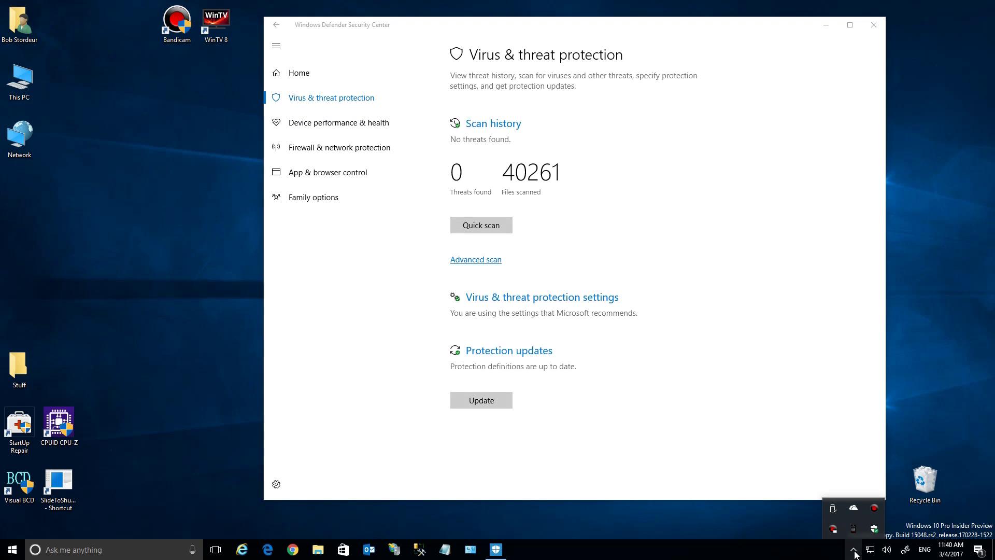
left_click(874, 529)
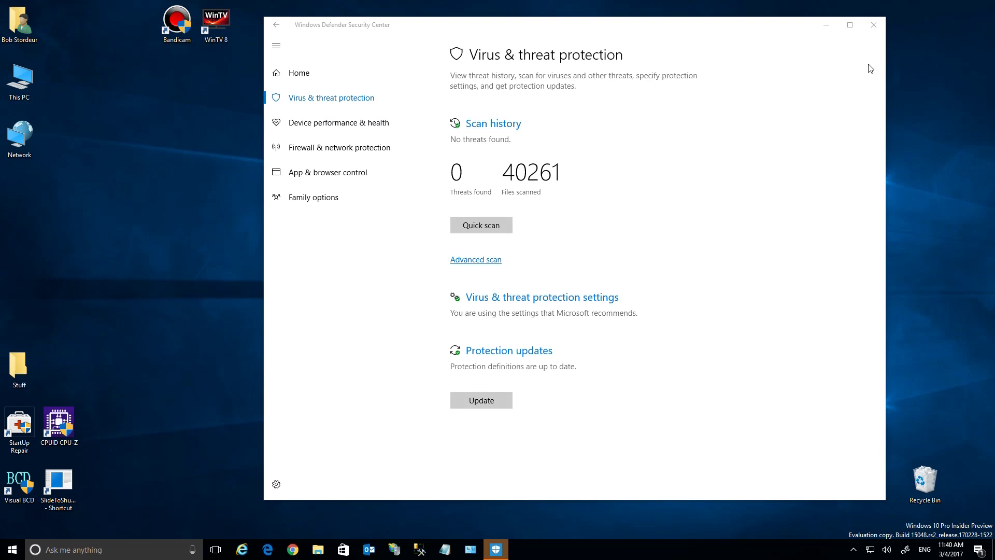
left_click(873, 24)
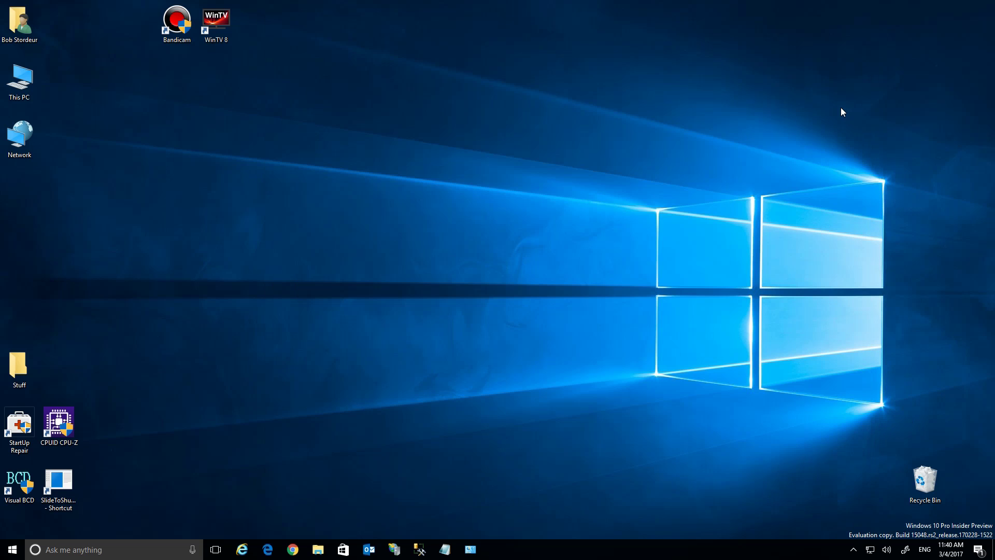
left_click(853, 549)
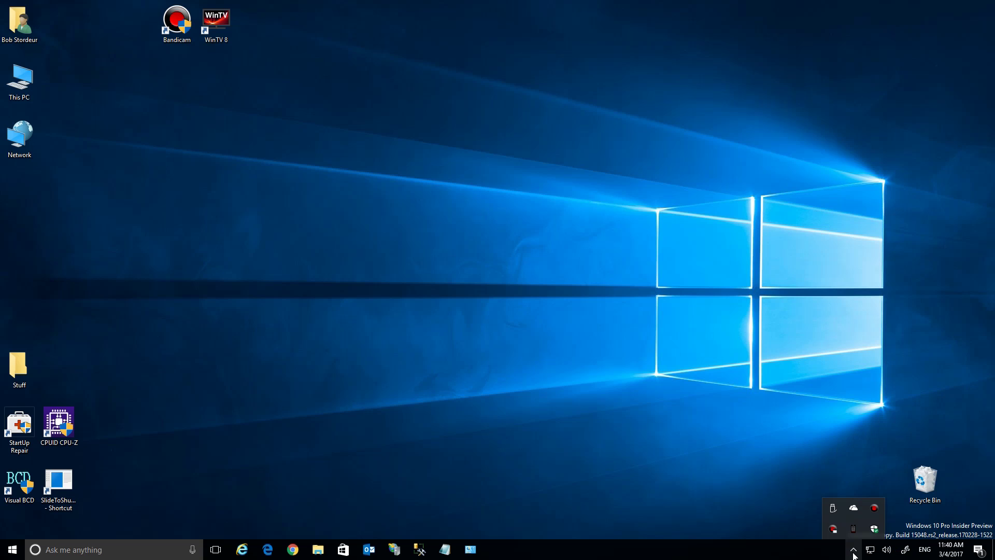
right_click(878, 531)
left_click(902, 525)
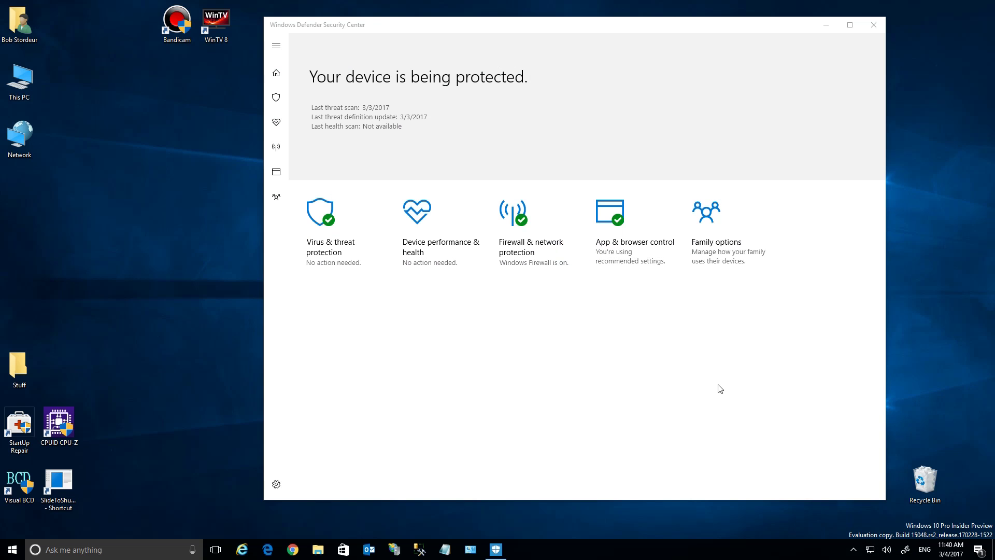